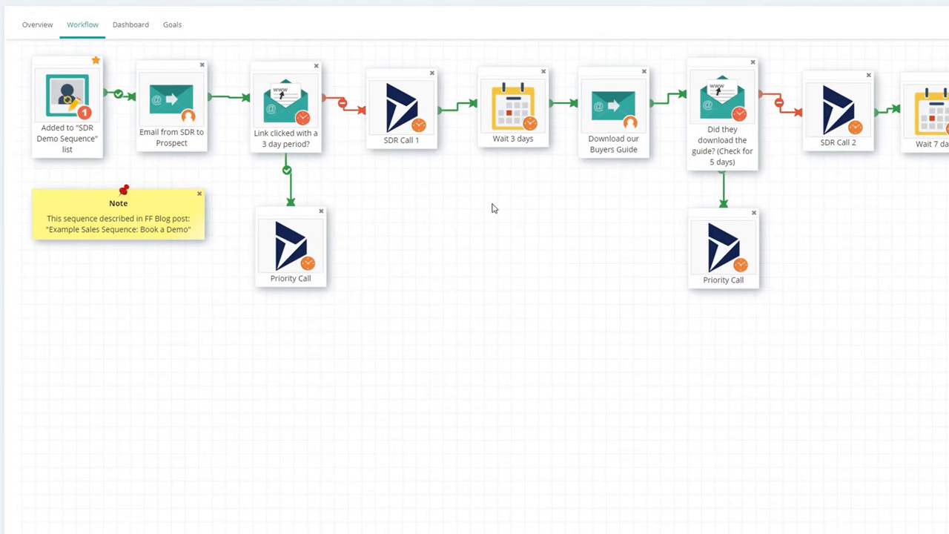
Review the Goals list and Overview settings, confirming goal-completion stop processing is enabled, then return to the workflow canvas
click(169, 32)
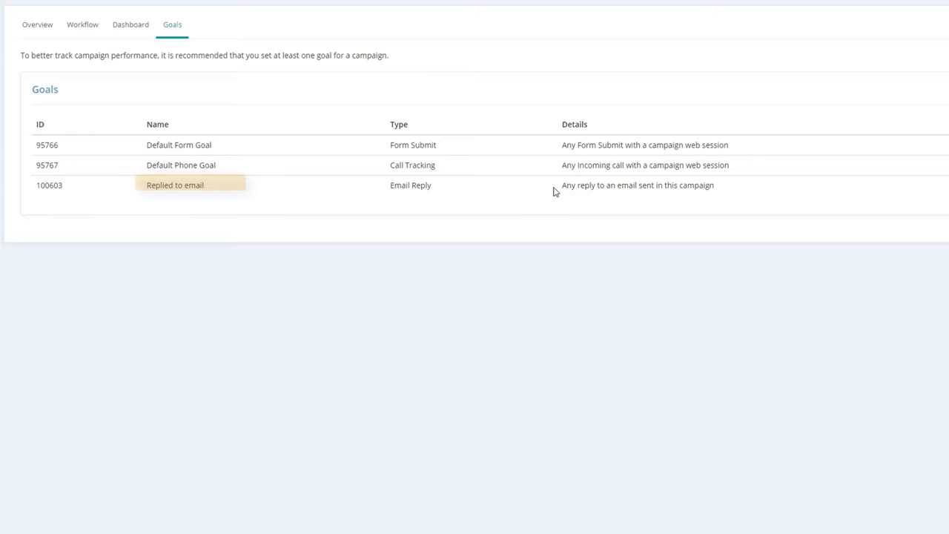
click(37, 24)
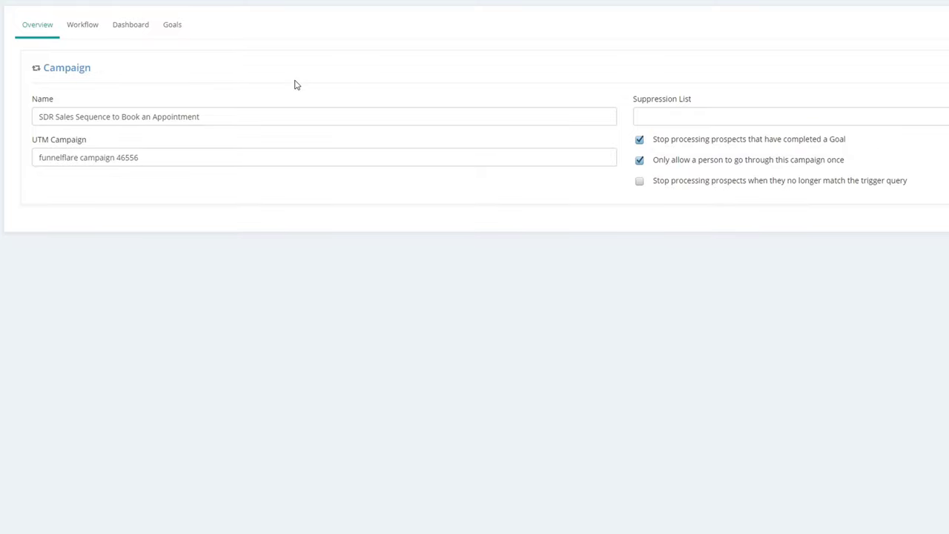
click(82, 26)
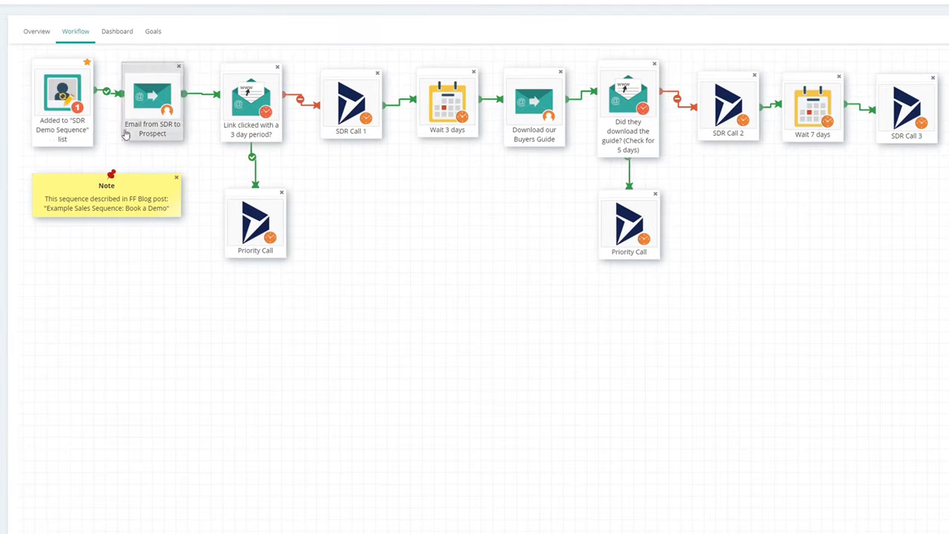
Select the list-entry step that starts the SDR sequence
click(76, 90)
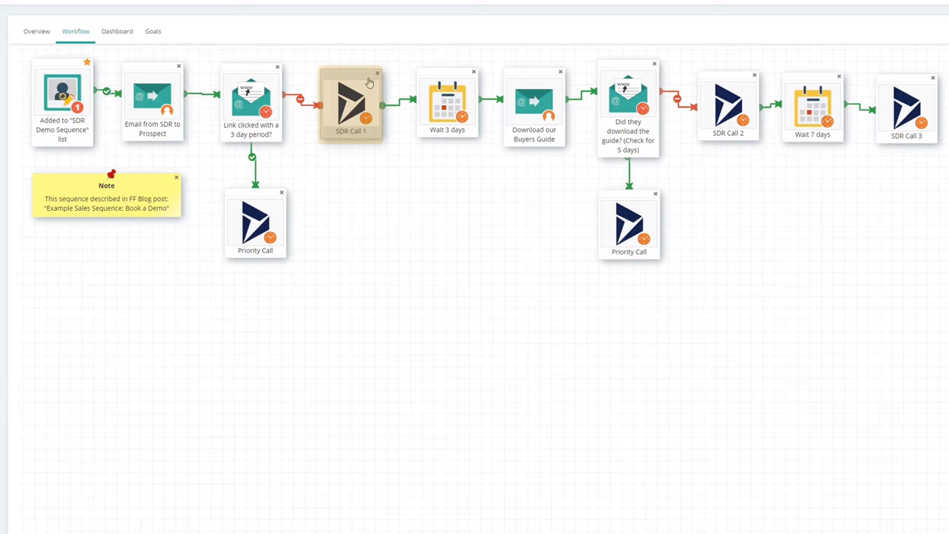
Inspect the Wait 3 days, Download our Buyers Guide, SDR Call 2 and Wait 7 days steps
click(452, 113)
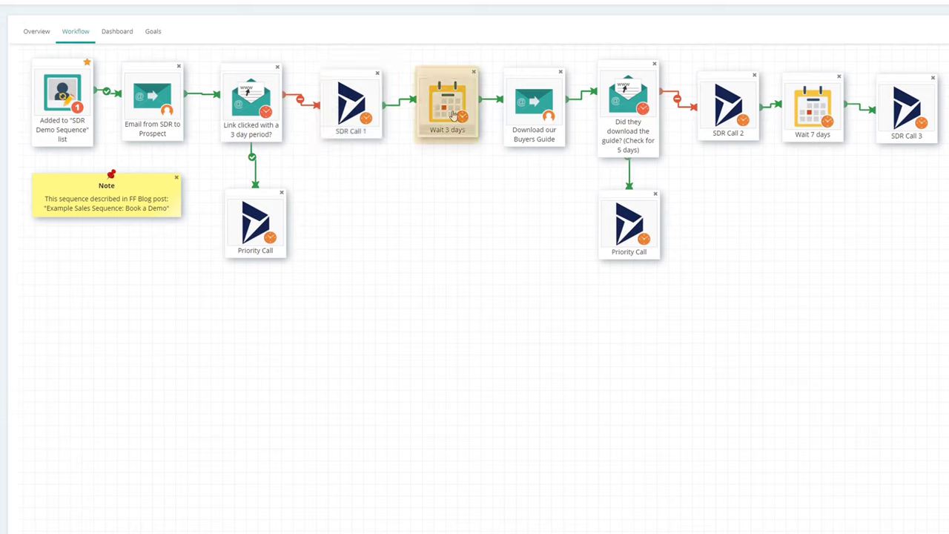
click(532, 118)
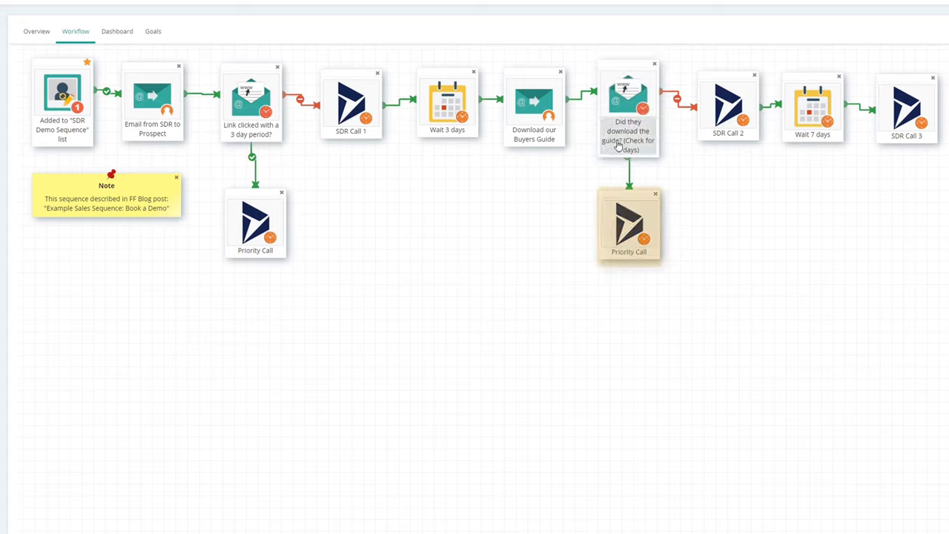
click(744, 90)
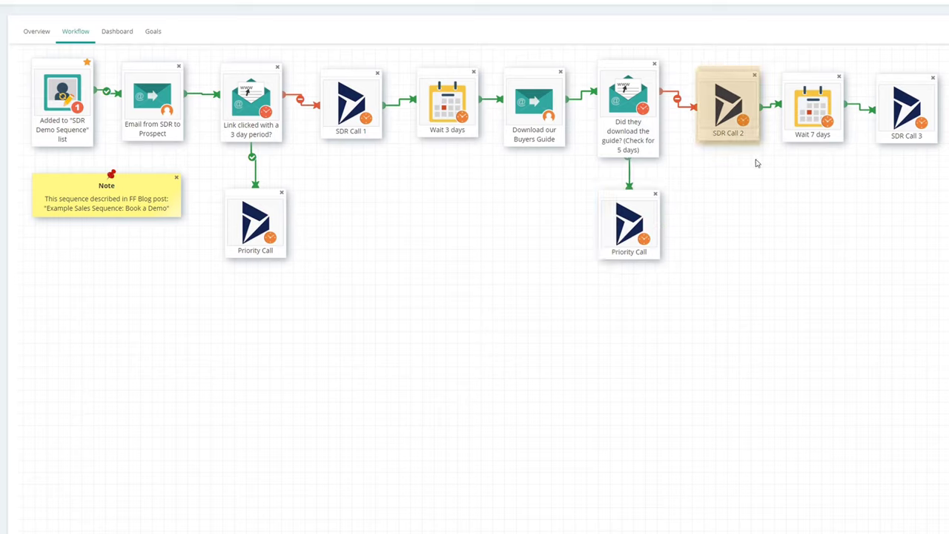
click(811, 51)
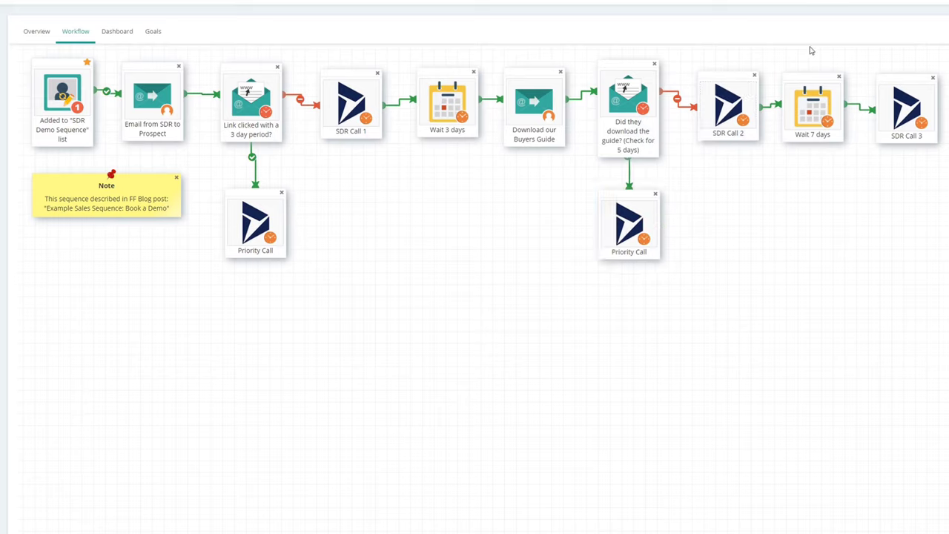
click(787, 102)
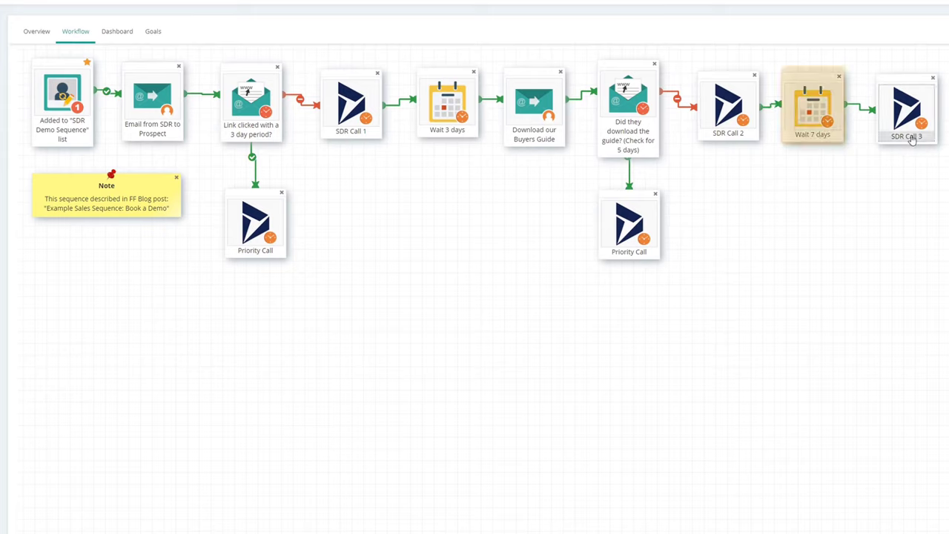